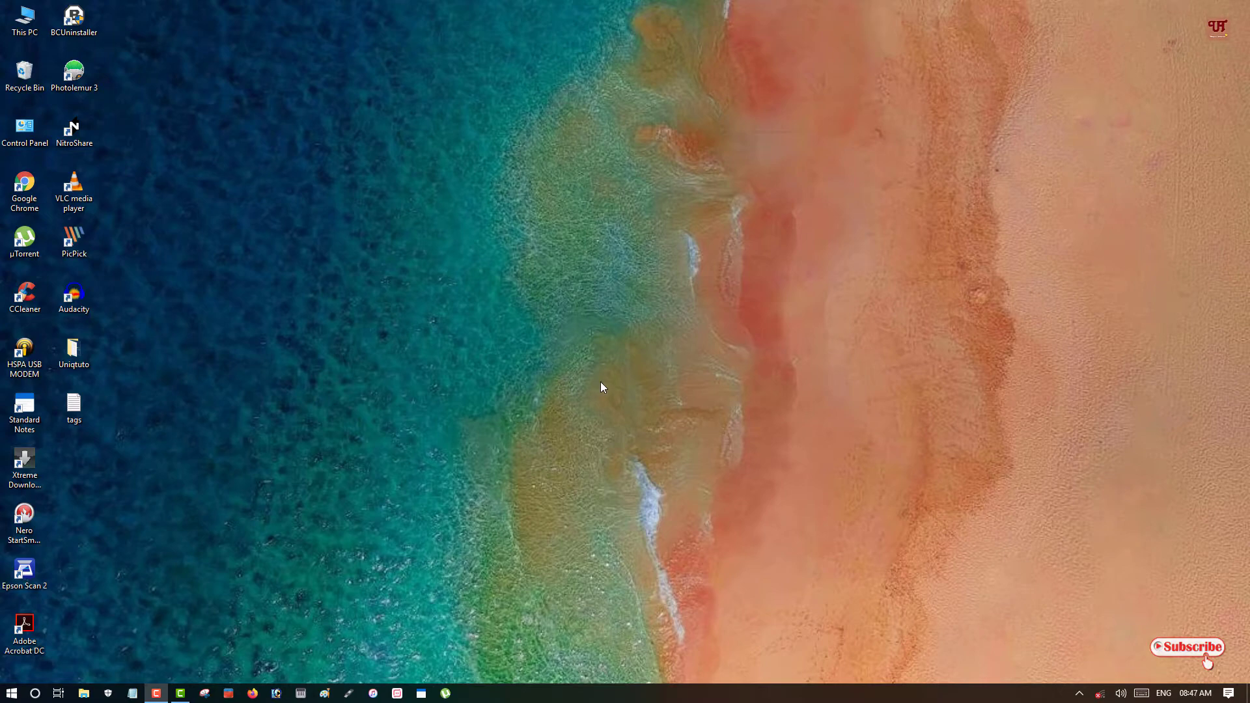
# Open SD Card (G:) through This PC and drag the desktop tags file into it.
pyautogui.doubleClick(36, 29)
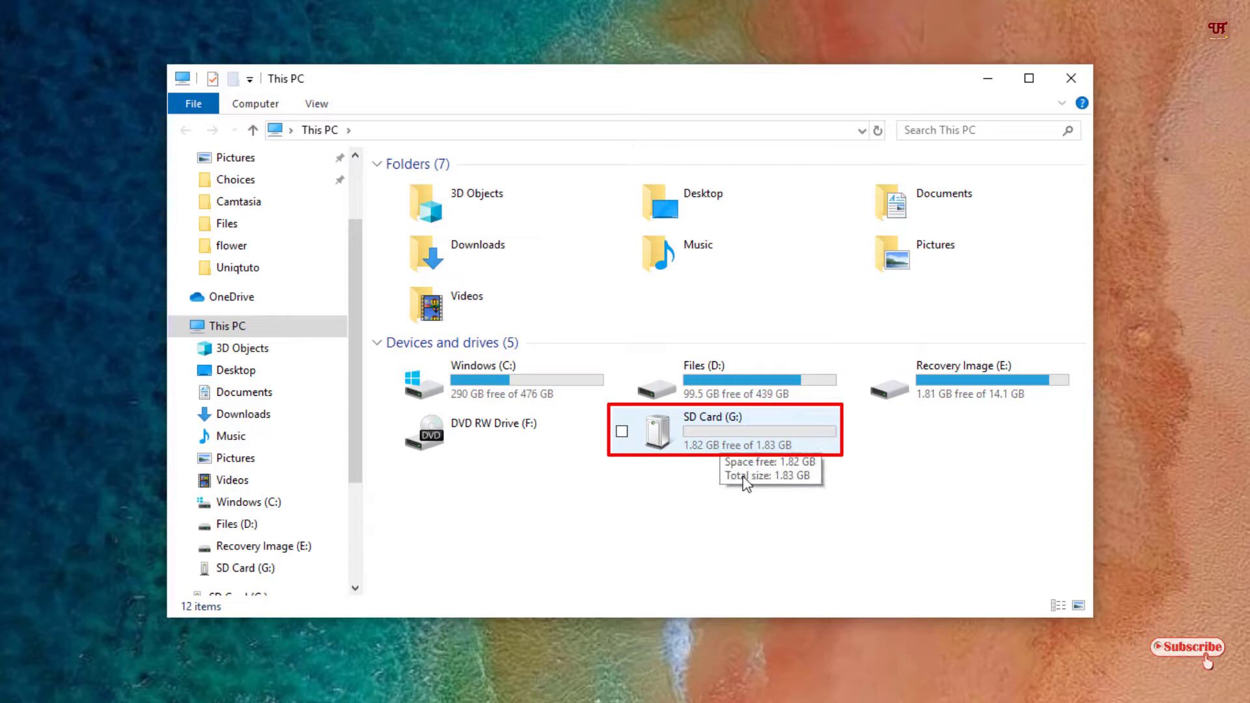
pyautogui.moveTo(724, 431)
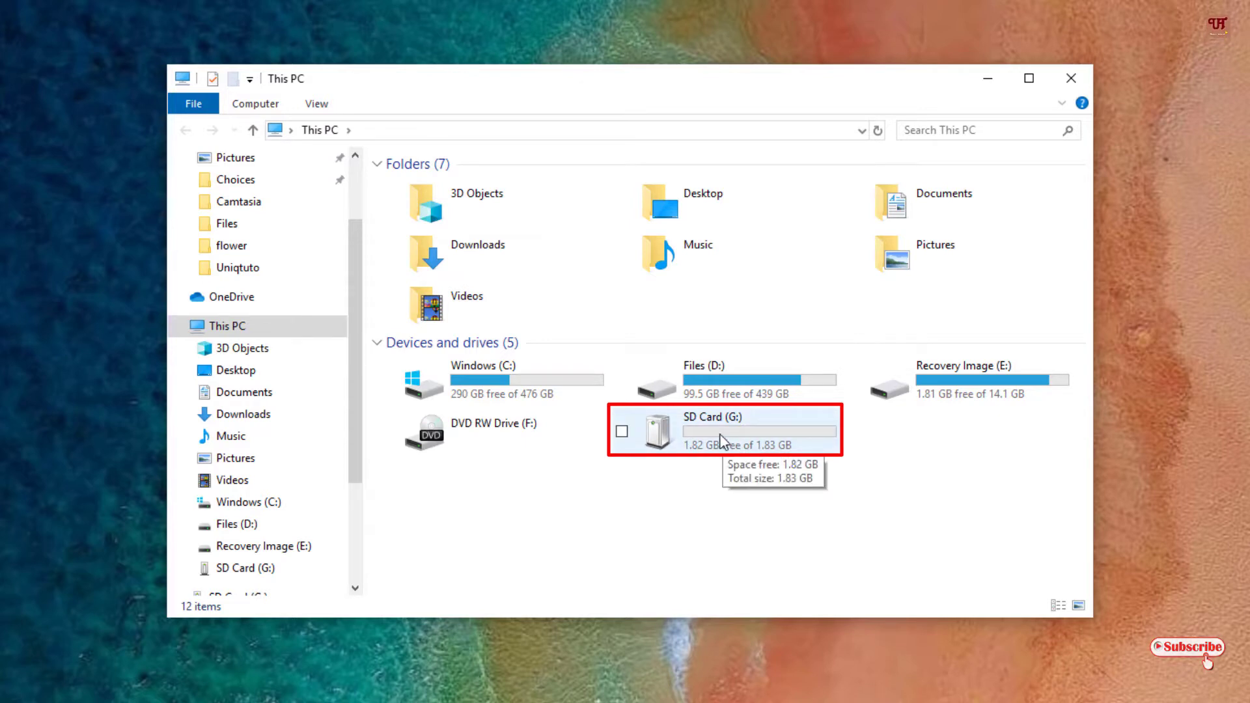
pyautogui.doubleClick(722, 442)
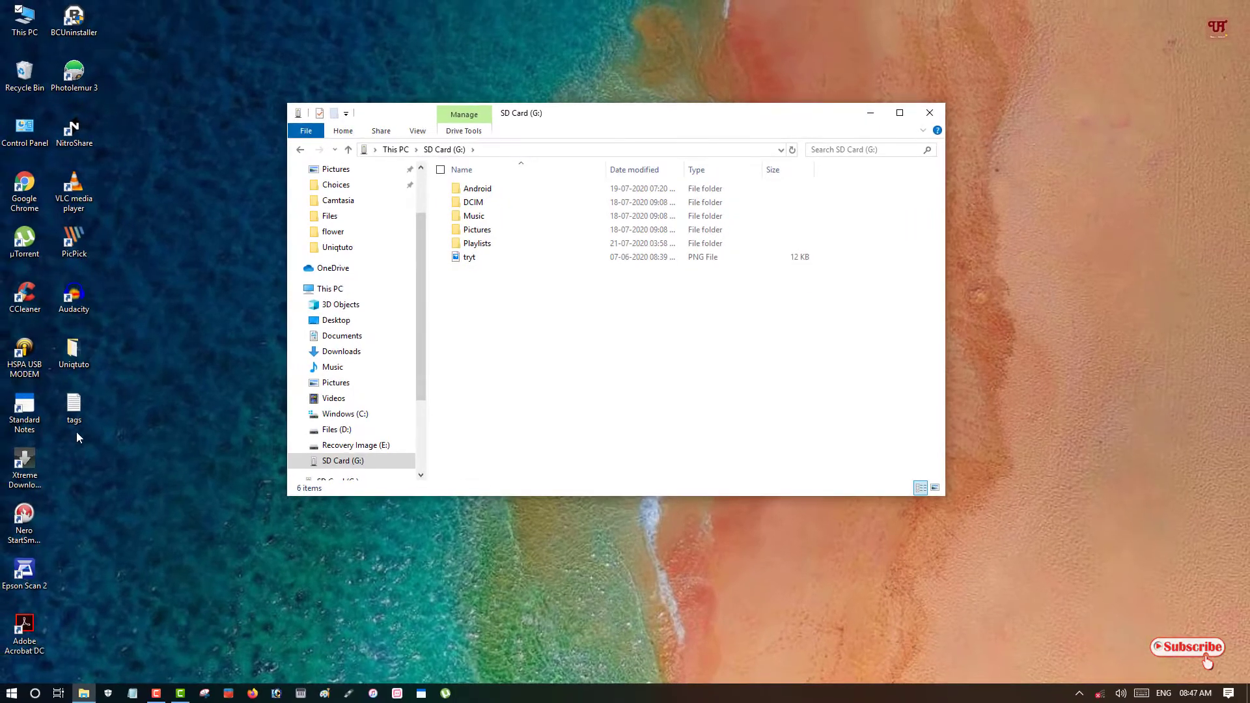
pyautogui.click(80, 416)
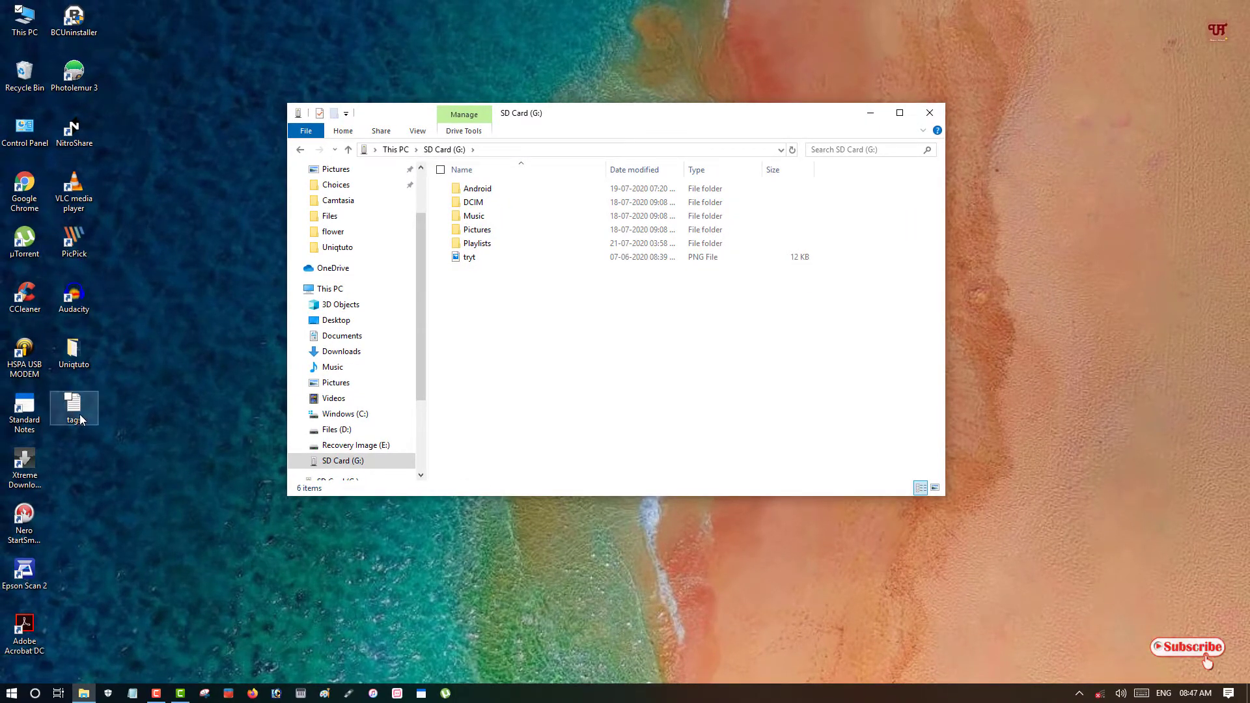
pyautogui.moveTo(79, 415); pyautogui.dragTo(166, 466)
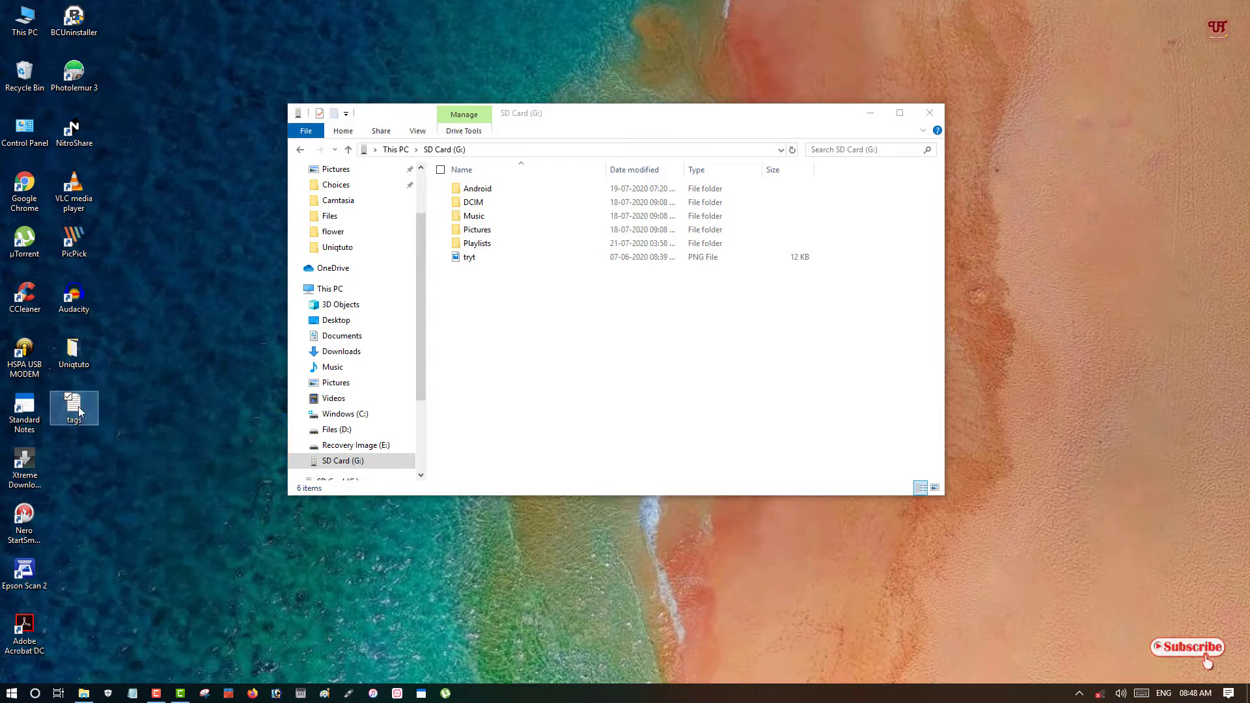
pyautogui.moveTo(82, 411)
pyautogui.mouseDown()
pyautogui.moveTo(440, 337)
pyautogui.moveTo(558, 331)
pyautogui.mouseUp()
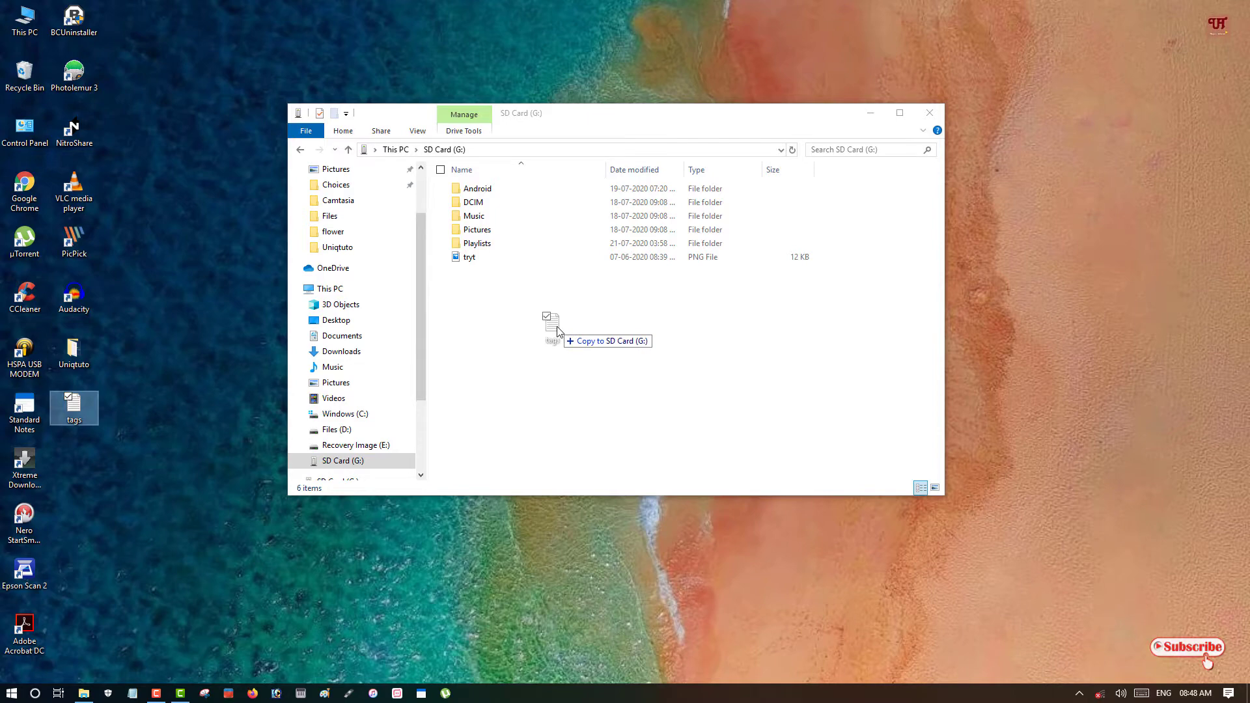
pyautogui.moveTo(559, 332); pyautogui.dragTo(558, 334)
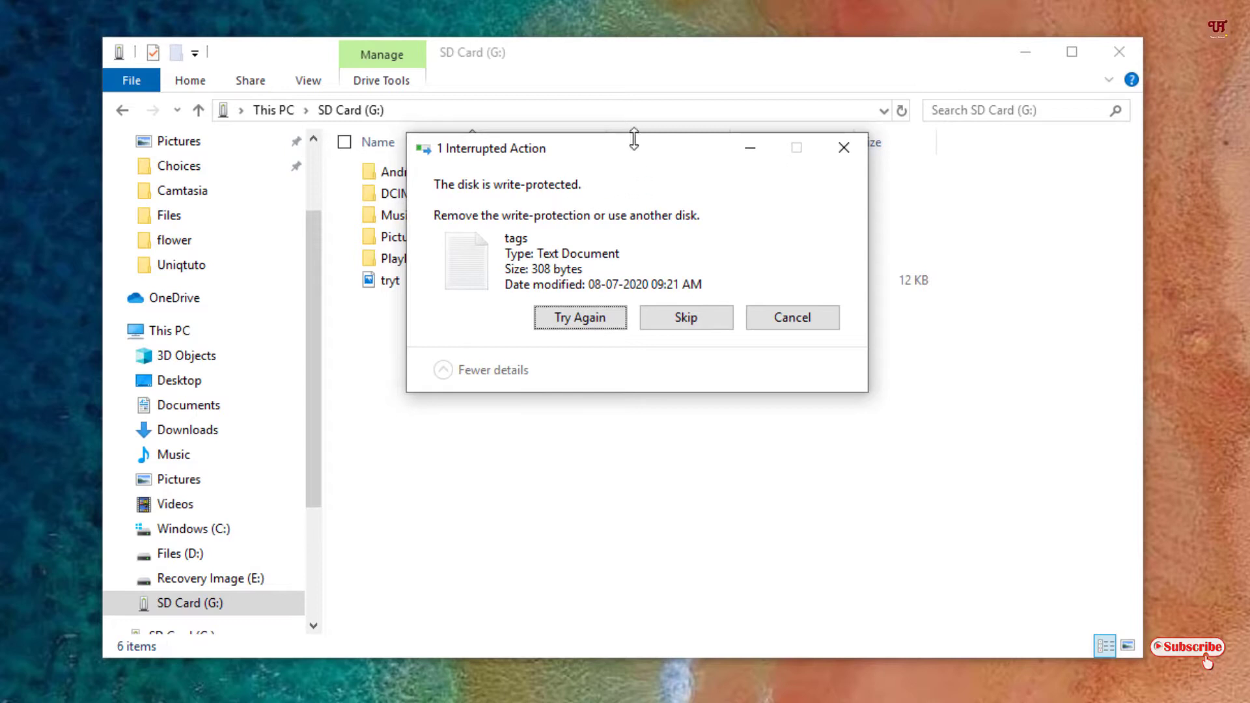
# Move the write-protected Interrupted Action dialog aside and cancel the failed copy.
pyautogui.moveTo(633, 148); pyautogui.dragTo(718, 241)
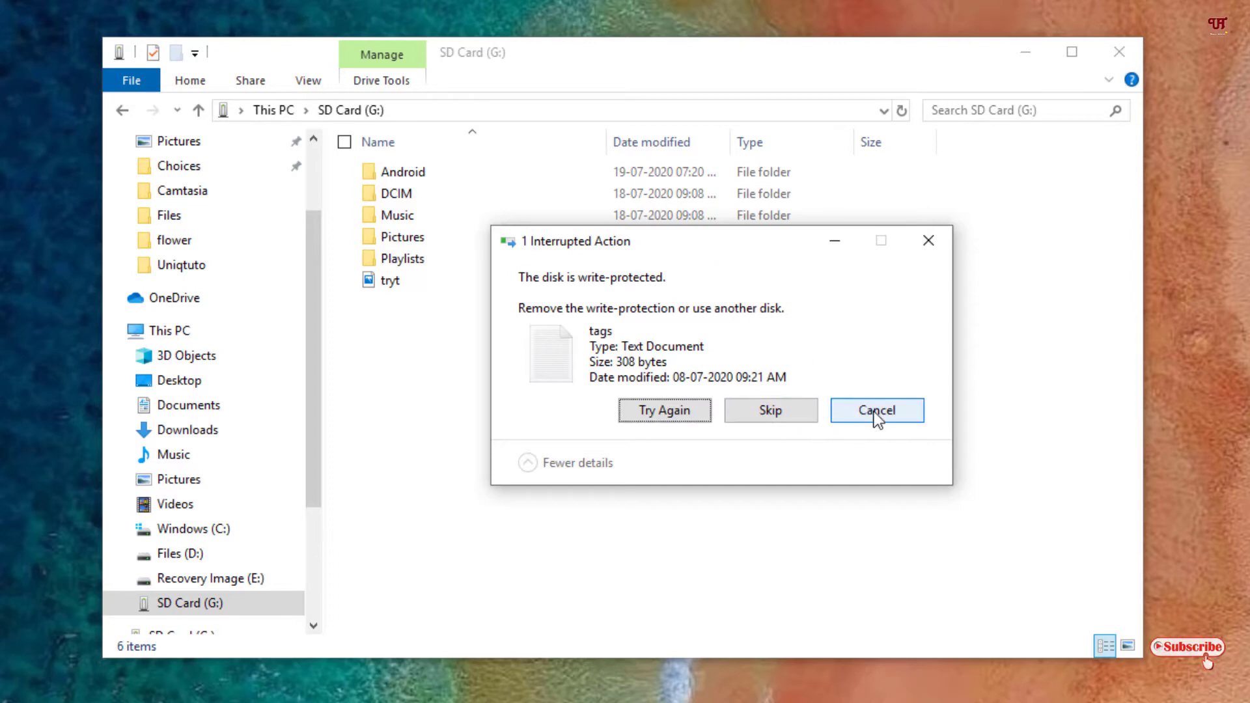
pyautogui.click(929, 241)
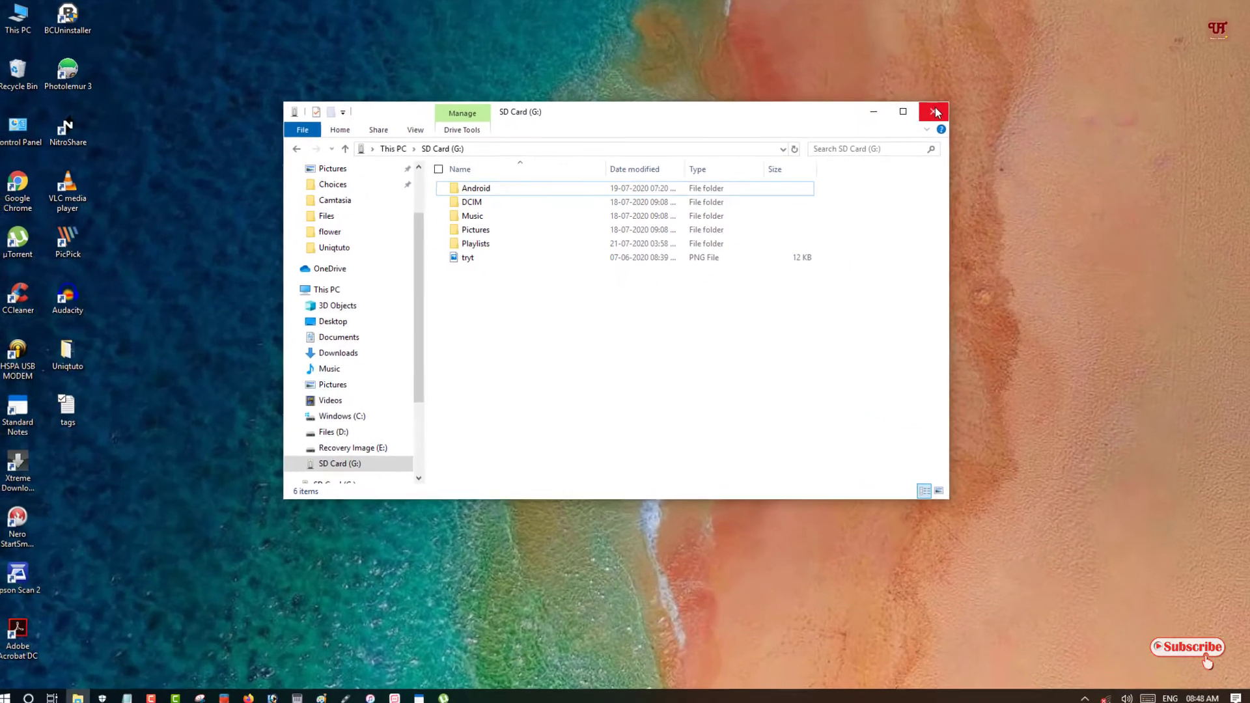
# Close the SD Card (G:) File Explorer window.
pyautogui.click(942, 111)
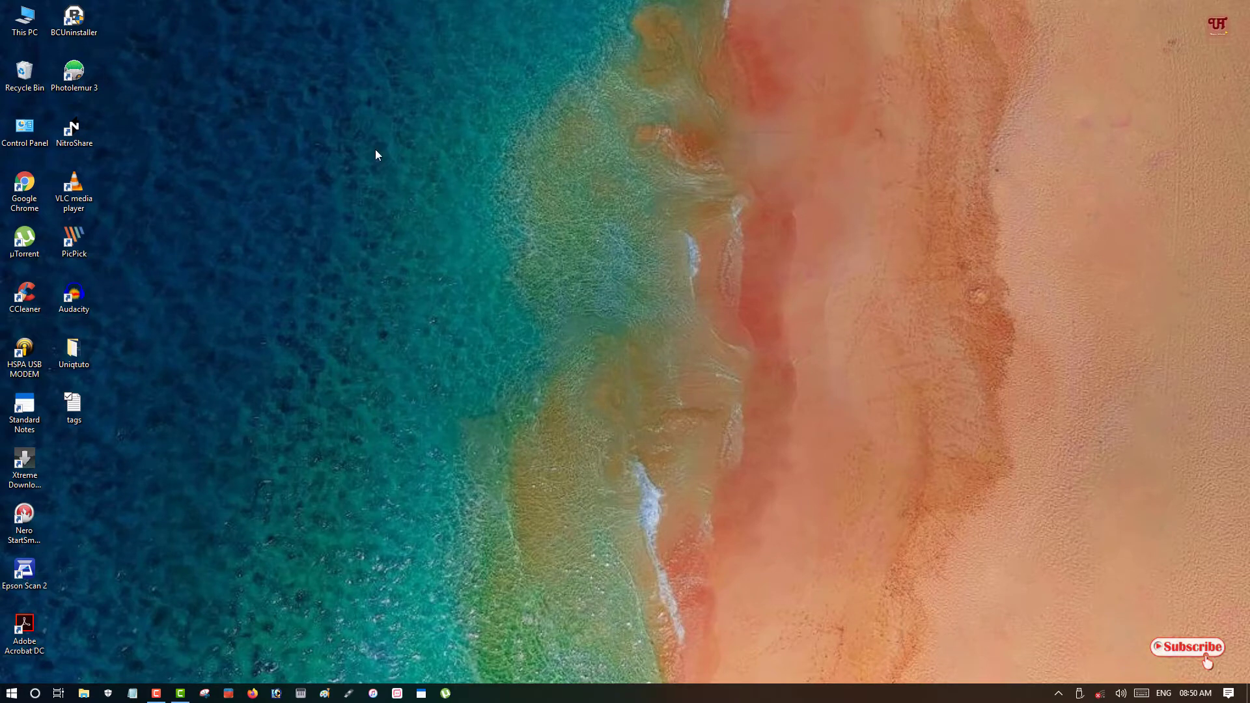
# Reopen SD Card (G:) from This PC and drop the desktop tags file into it.
pyautogui.doubleClick(23, 27)
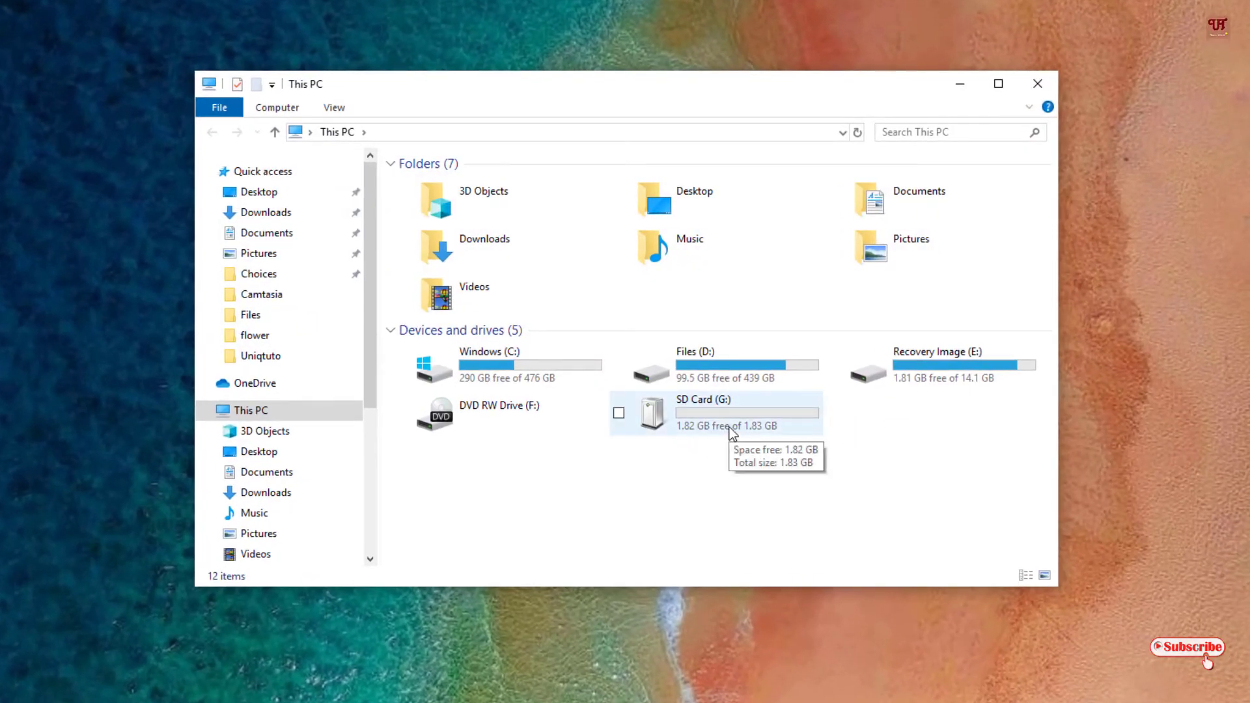
pyautogui.doubleClick(729, 427)
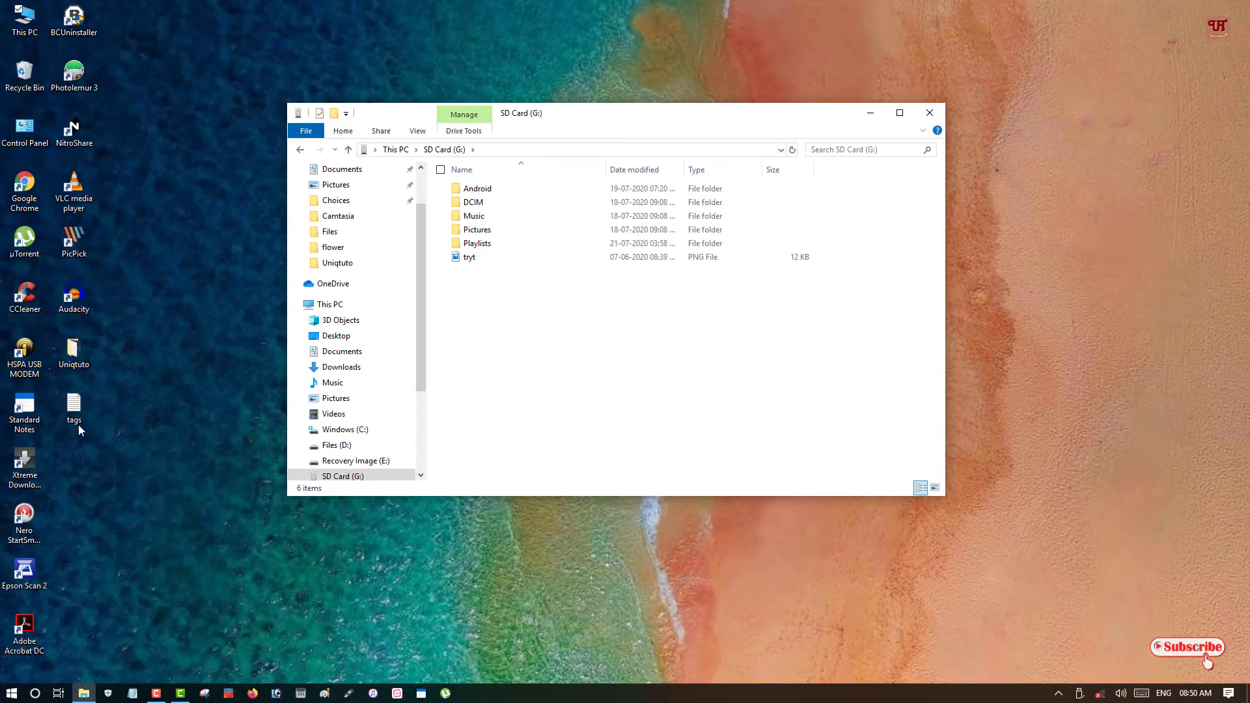
pyautogui.click(76, 420)
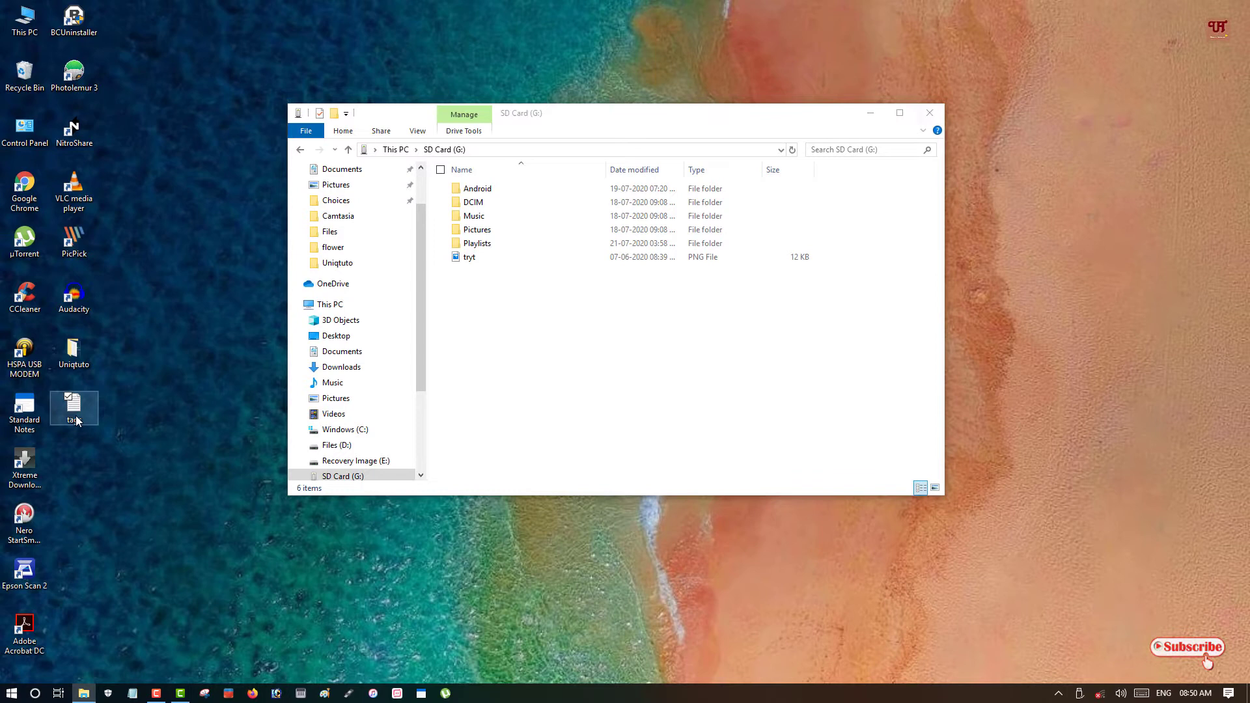
pyautogui.moveTo(75, 420); pyautogui.dragTo(584, 366)
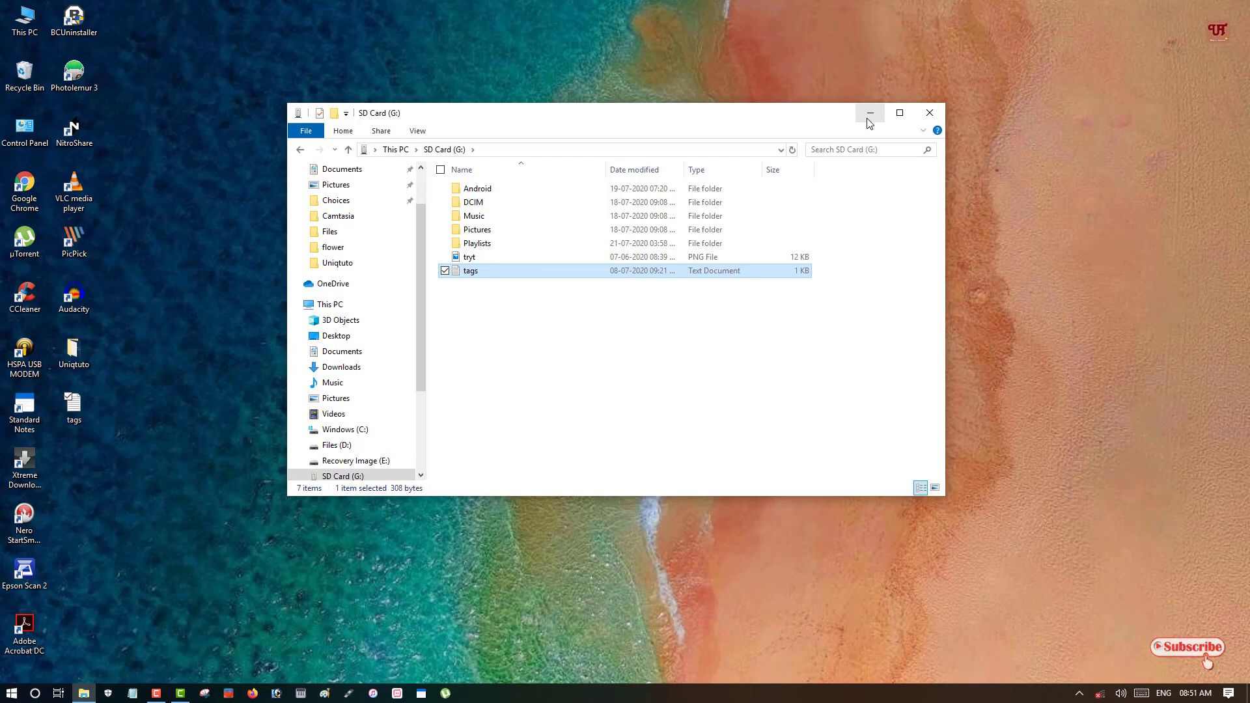
# Close the SD Card (G:) window to return to the desktop.
pyautogui.click(941, 112)
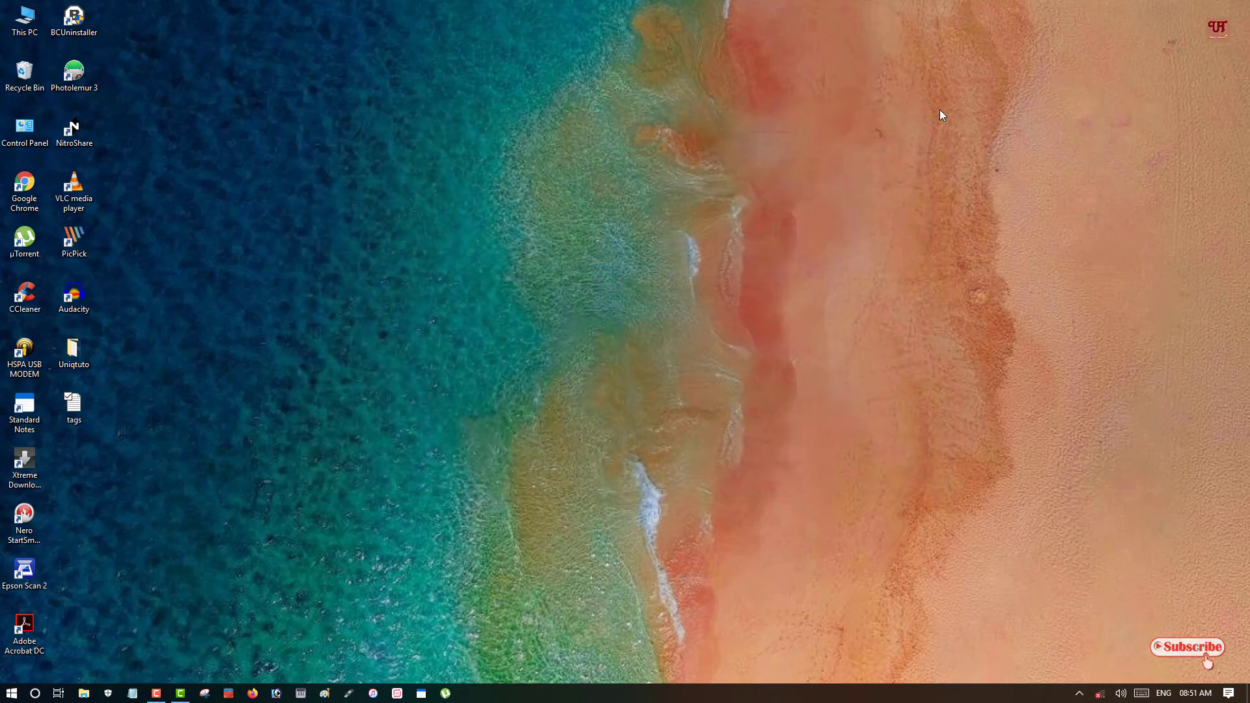